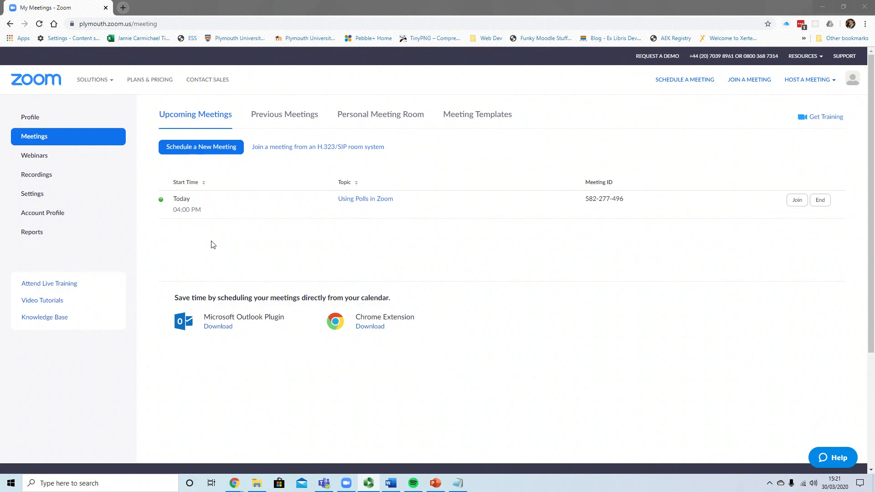
Step: Open the Using Polls in Zoom meeting and start a new poll titled 'Test Poll'
left_click(354, 202)
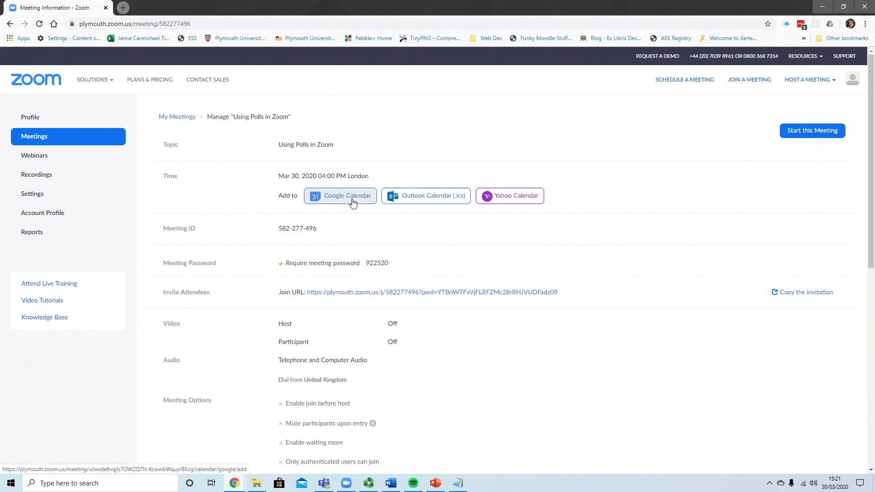
scroll(591, 289, "down", 6)
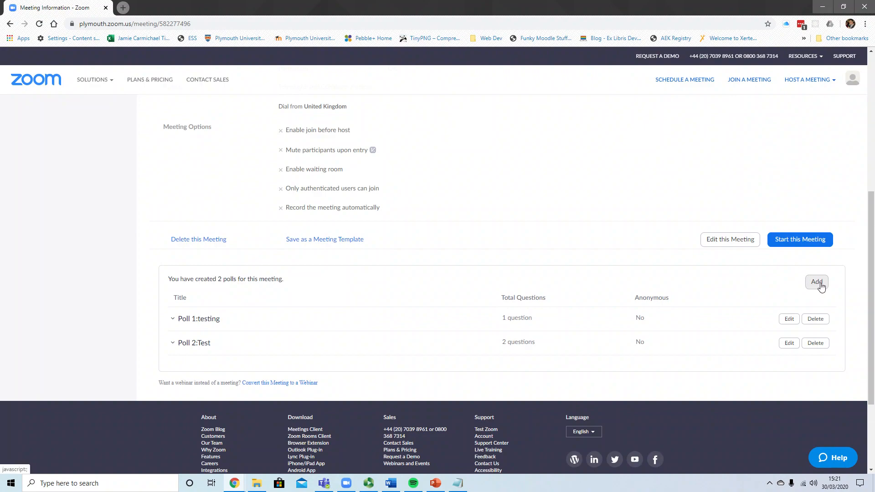
left_click(817, 282)
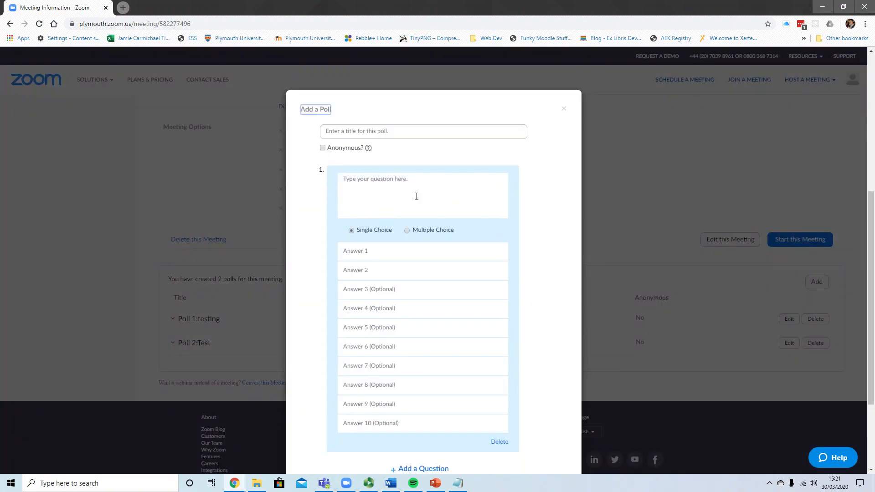
left_click(374, 132)
type("Test Poll")
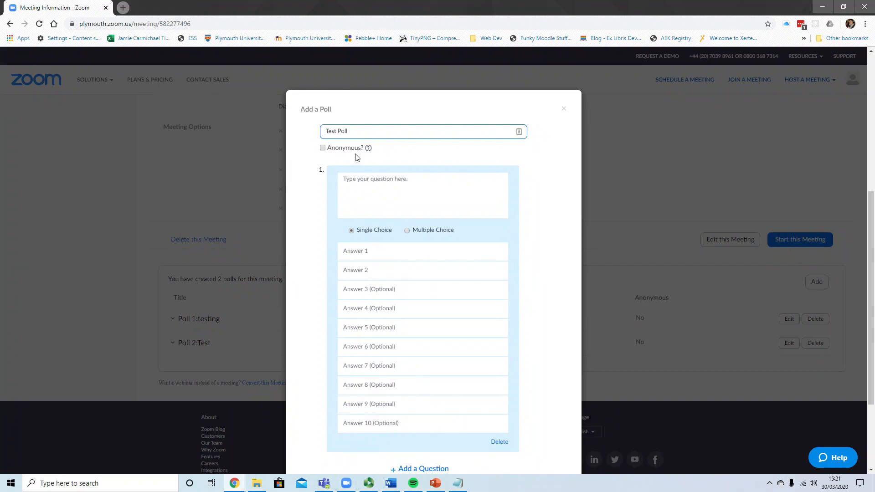
Step: Add the single-choice question 'Test Question' with answers 'Yes' and 'No'
left_click(378, 186)
type("Test Qu")
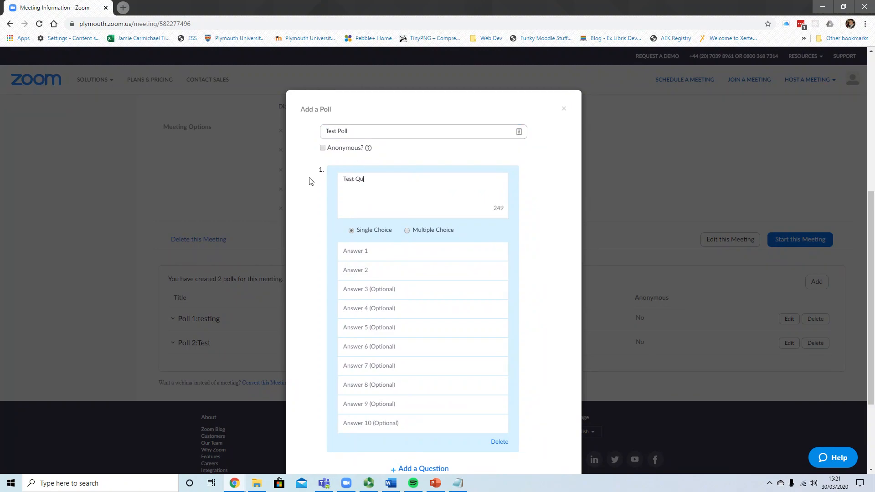
type("estion")
left_click(366, 251)
type("Yes")
left_click(358, 272)
type("No")
scroll(452, 274, "down", 1)
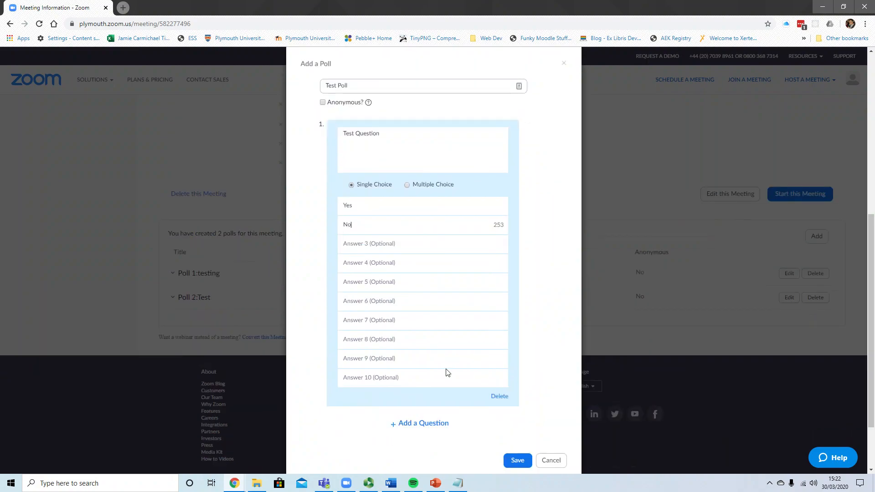
Step: Add a second question 'test question 2' set to Multiple Choice
left_click(423, 424)
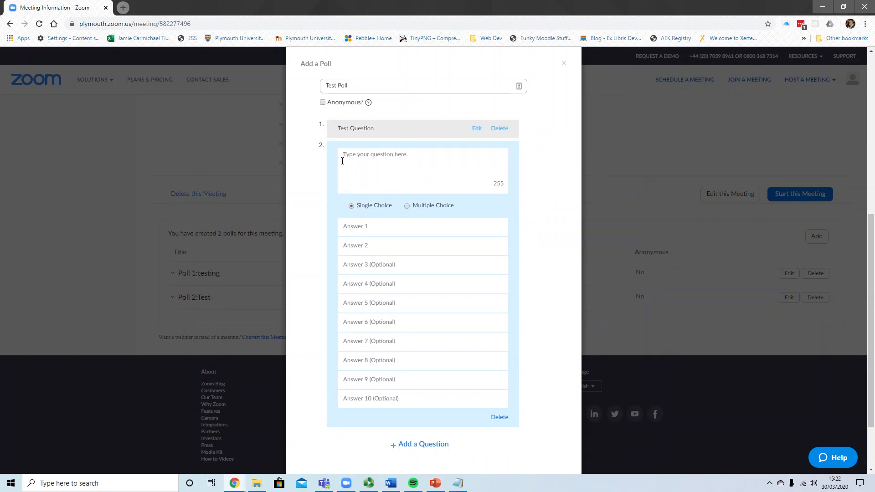
type("test question 2")
left_click(407, 206)
Step: Enter answers 1, 2, 3 and 4 for question 2 and save Test Poll
left_click(358, 228)
type("1")
left_click(355, 246)
type("2")
left_click(357, 266)
type("3")
left_click(357, 286)
type("4")
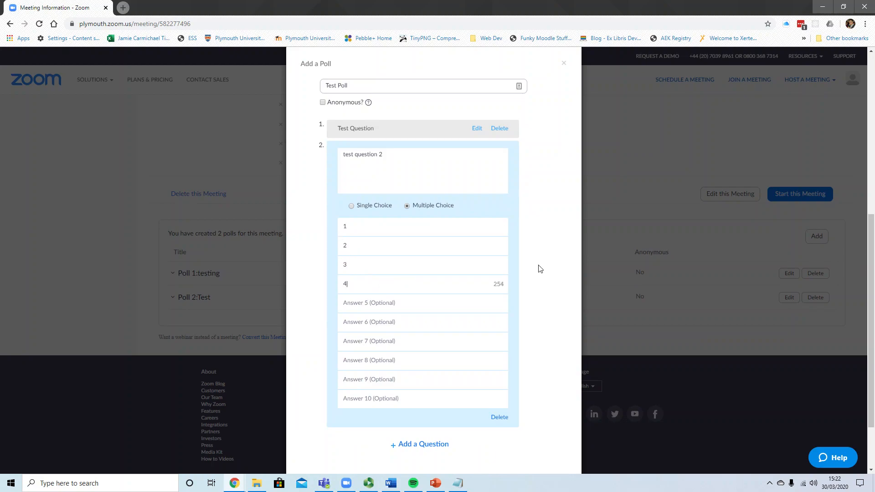
scroll(541, 266, "down", 2)
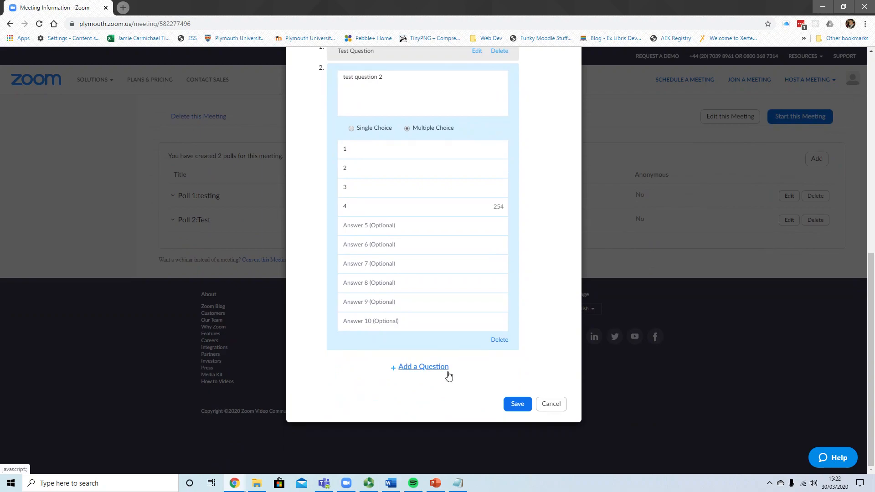
left_click(520, 405)
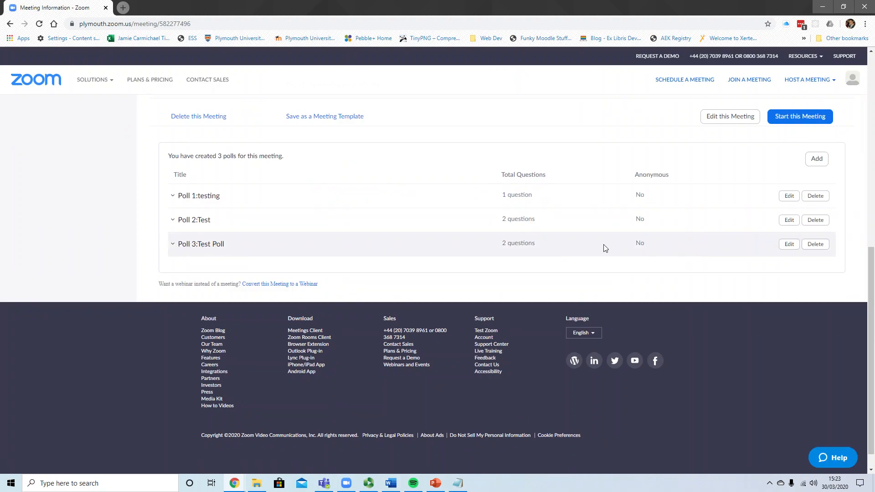
Step: Start the Using Polls in Zoom meeting in the Zoom app and maximize its window
scroll(744, 290, "up", 1)
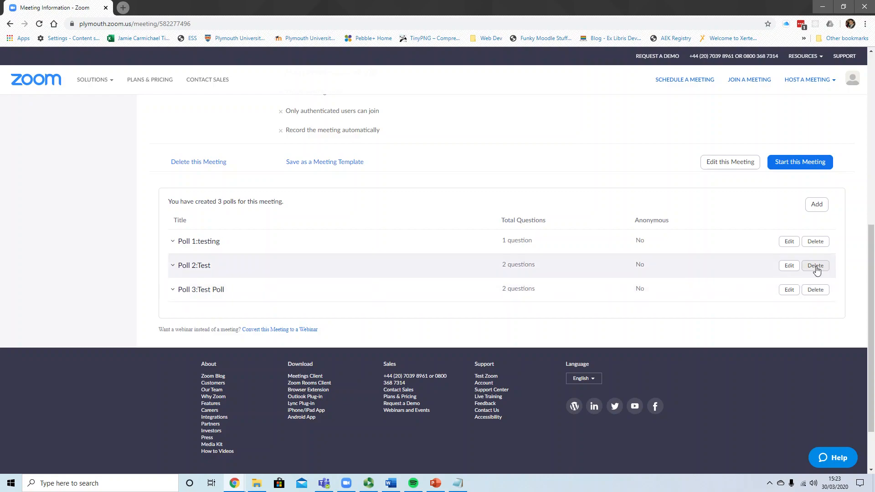
scroll(752, 306, "up", 3)
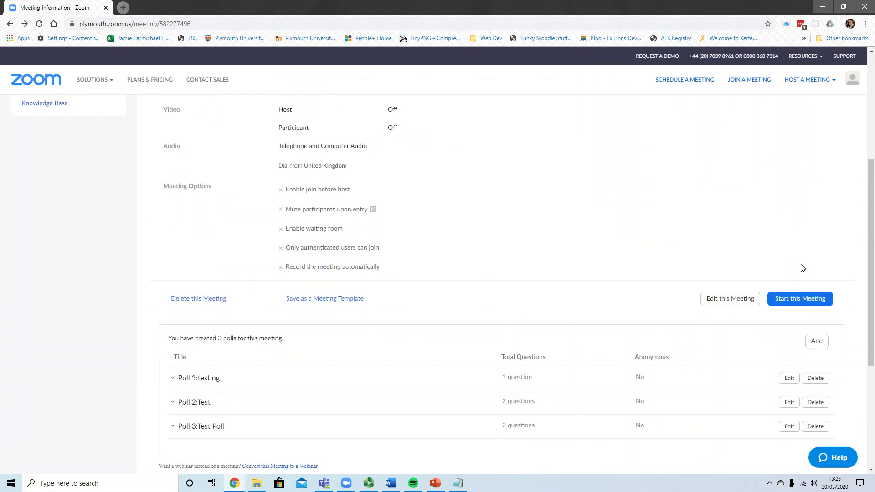
left_click(806, 299)
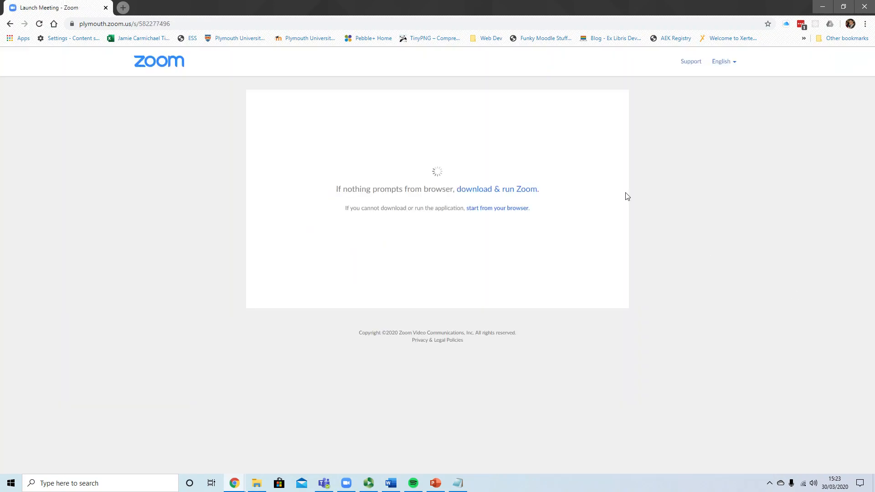
left_click(454, 86)
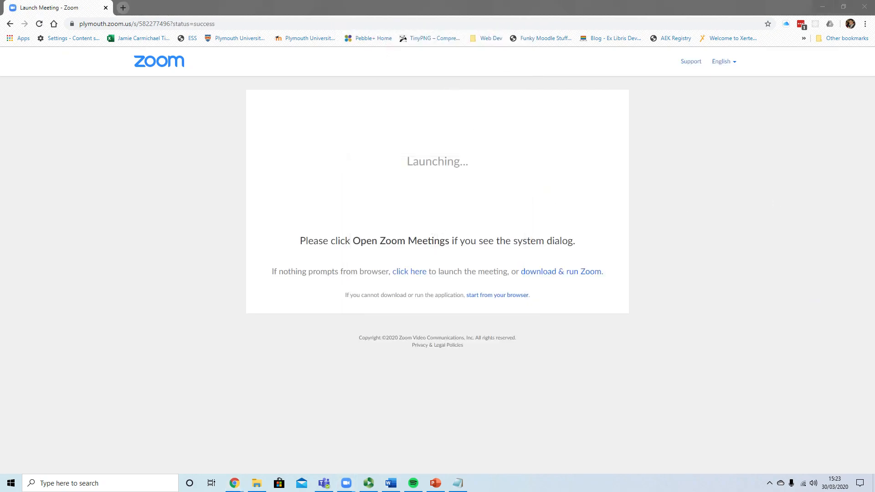
left_click_drag(874, 110, 490, 2)
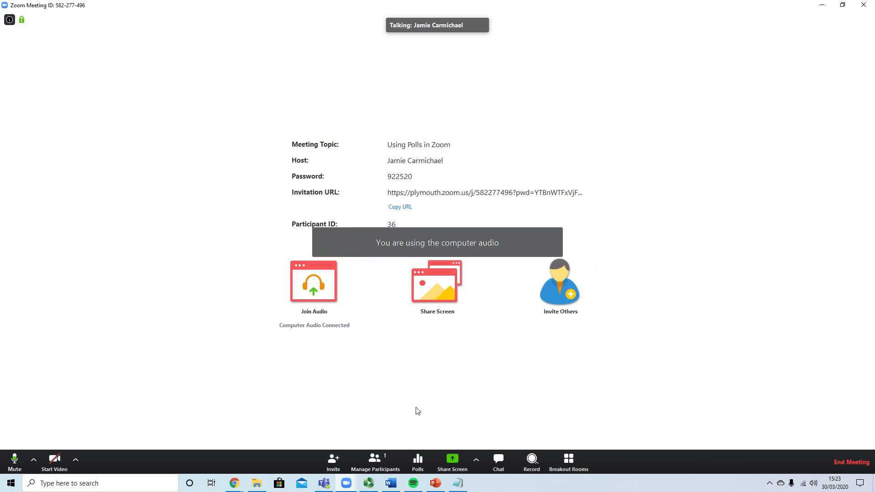
Step: Launch Polling 3: Test Poll from the meeting's Polls window
left_click(421, 464)
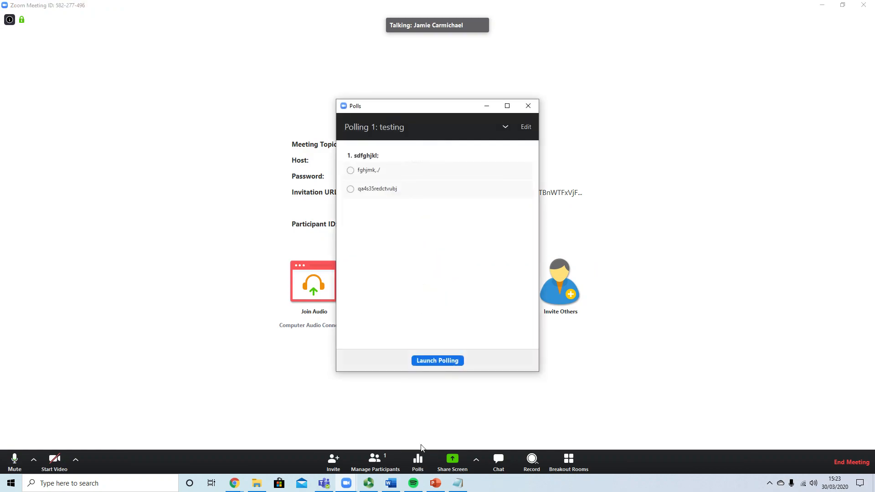
left_click(503, 125)
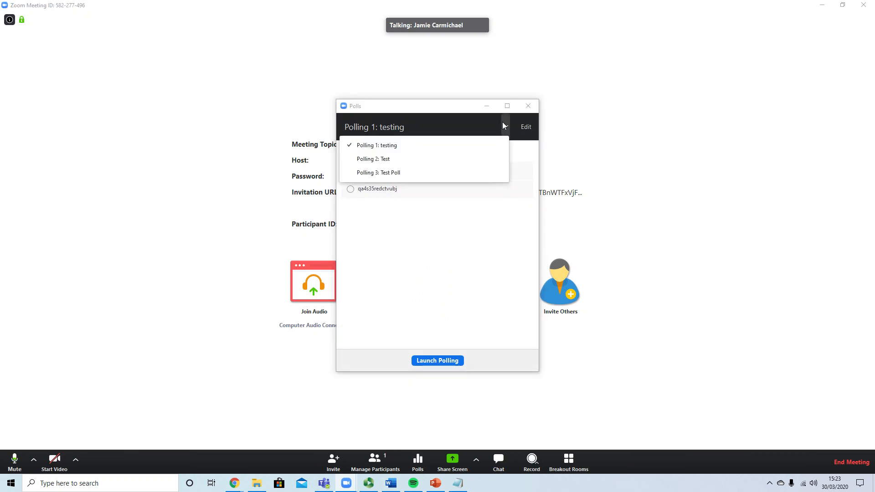
left_click(391, 173)
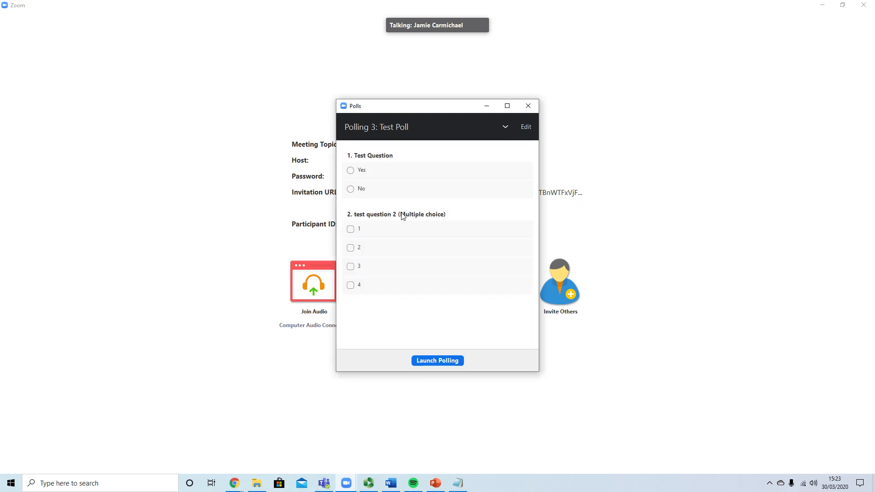
left_click(434, 361)
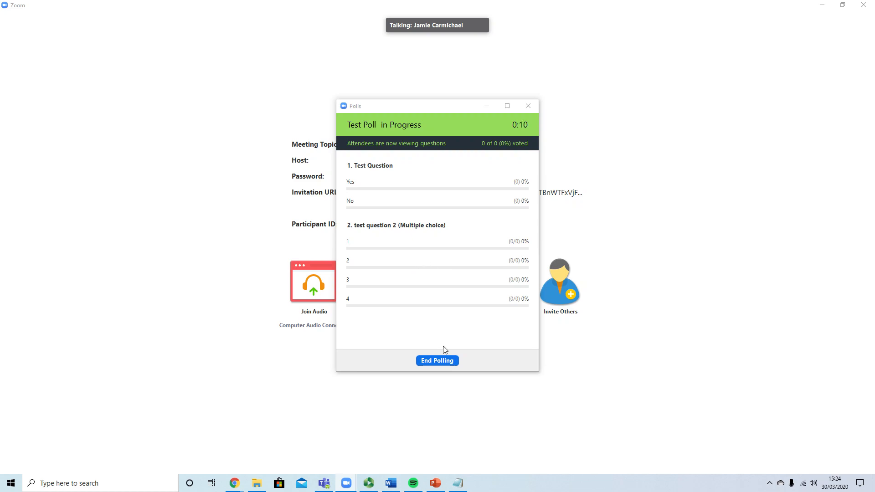
Step: End the Test Poll, share its results, then stop sharing them
left_click(431, 362)
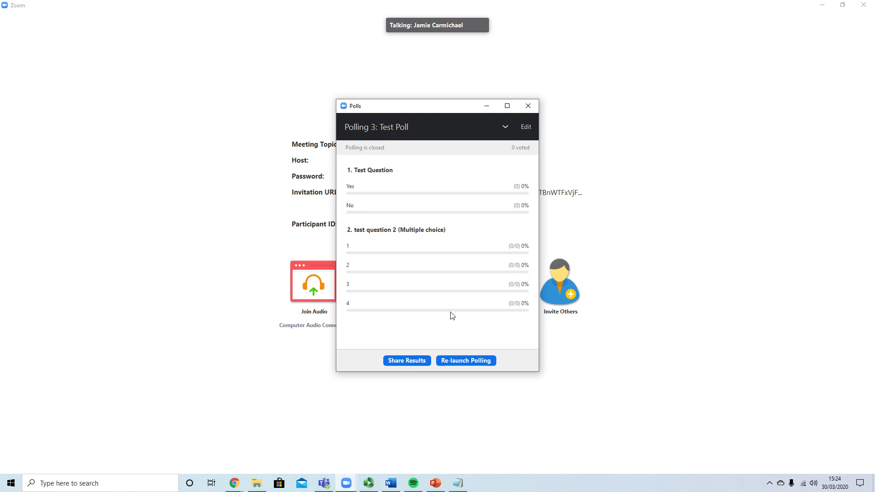
left_click(408, 364)
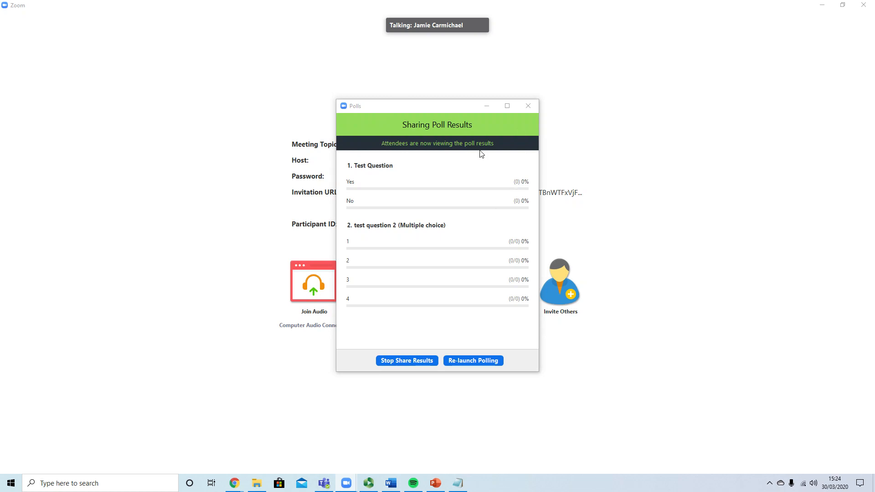
left_click(403, 361)
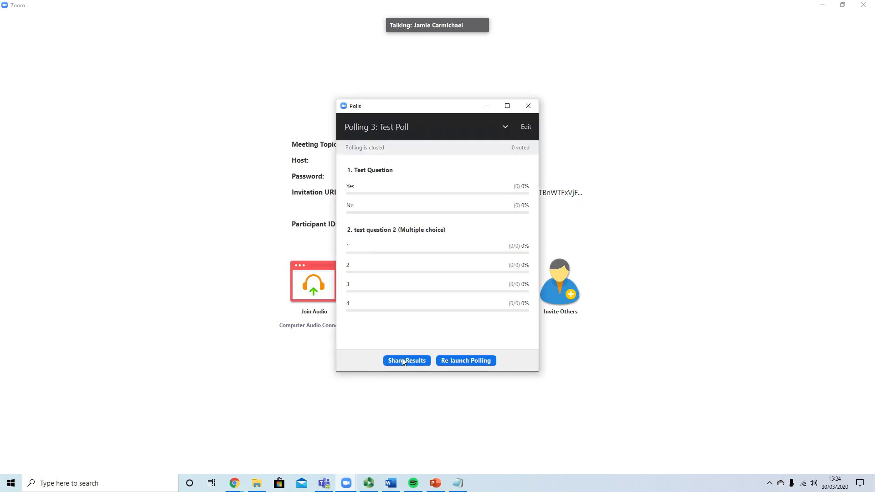
Step: Re-launch Test Poll with results cleared, end it, and close the Polls window
left_click(462, 362)
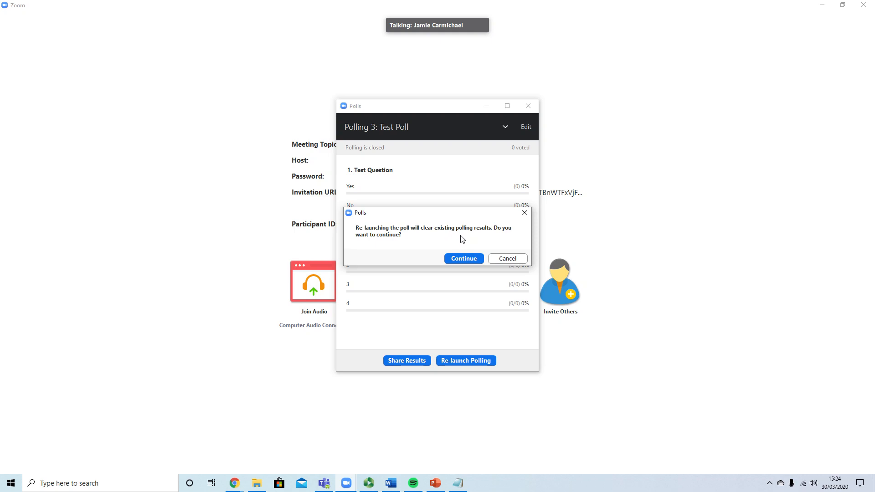
left_click(463, 259)
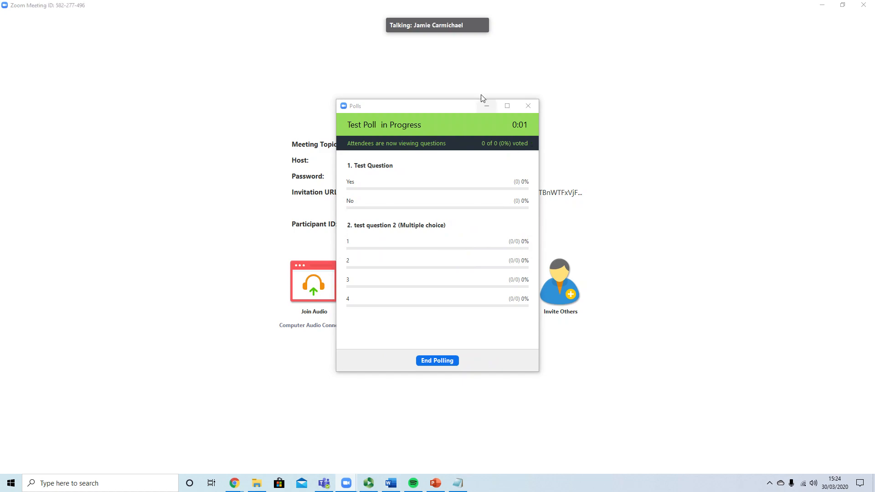
left_click(441, 361)
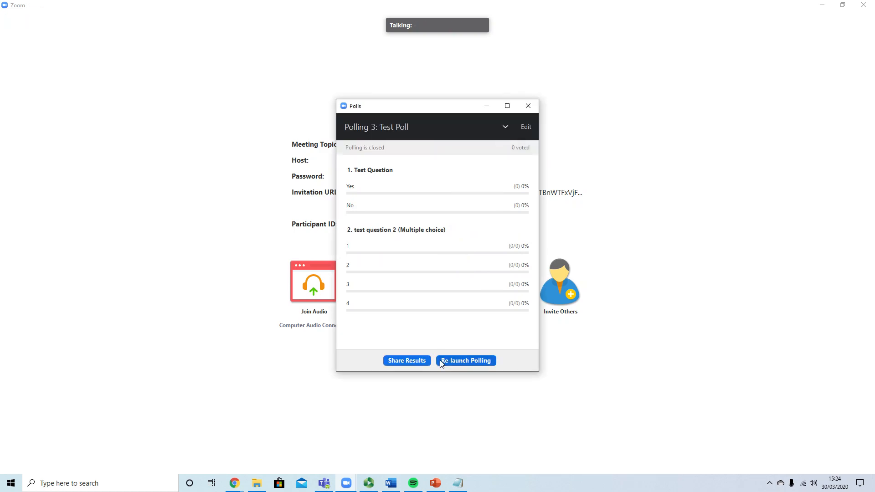
left_click(528, 109)
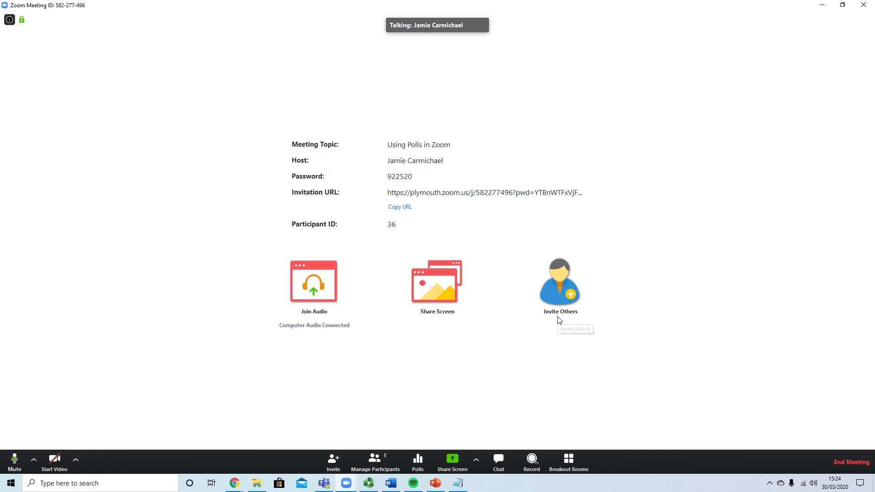
Step: Edit the meeting's polls in the web portal and start a poll titled 'In call poll'
left_click(419, 461)
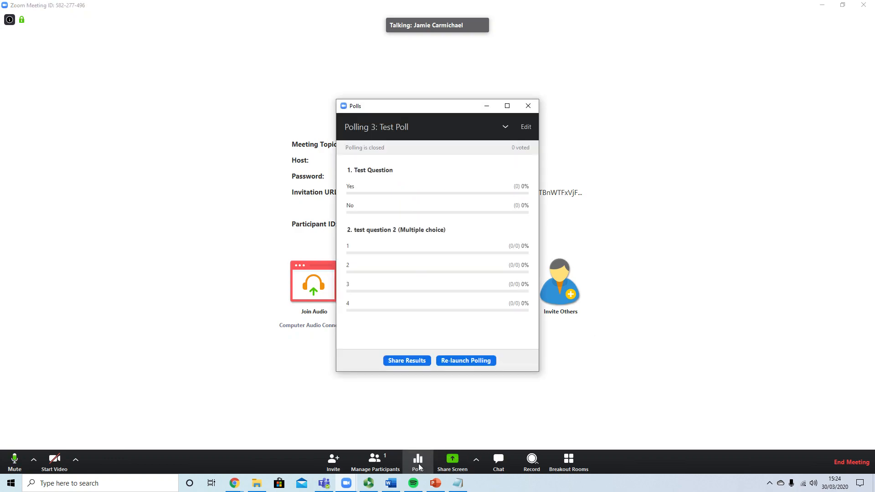
left_click(525, 128)
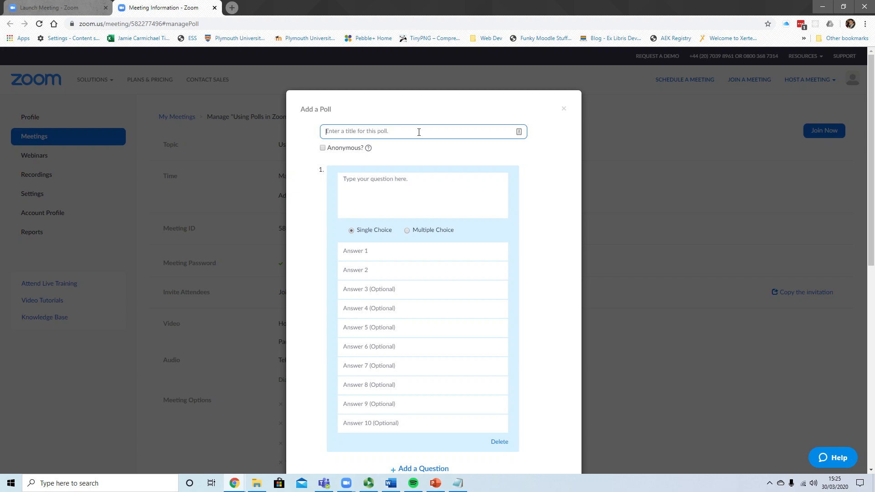
type("In call")
type("poll")
Step: Add the question 'Yes or no?' with answers 'yes' and 'no', then save the poll
left_click(428, 184)
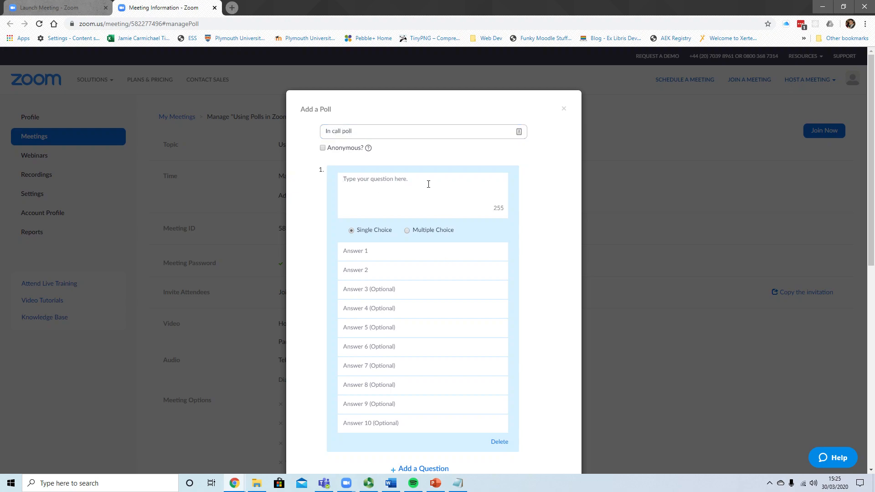
type("Yes or no?")
left_click(365, 248)
type("yes")
left_click(361, 270)
type("no")
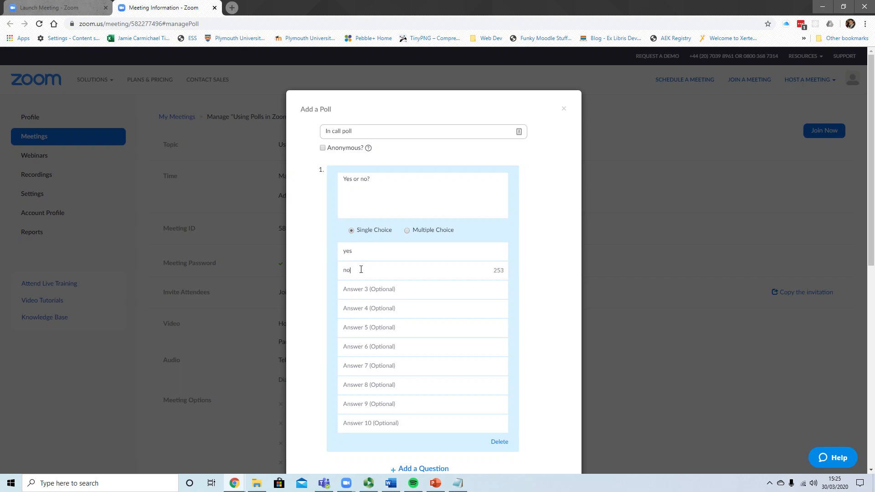
scroll(559, 220, "down", 1)
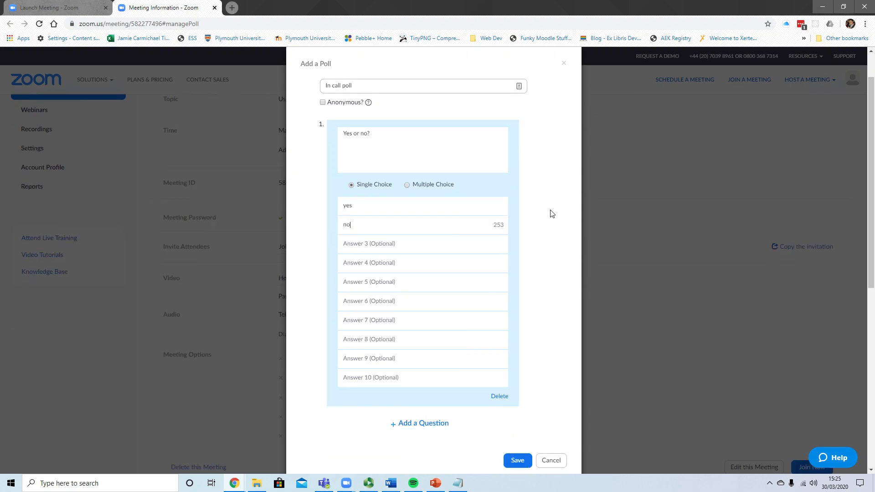
scroll(542, 237, "down", 2)
left_click(520, 371)
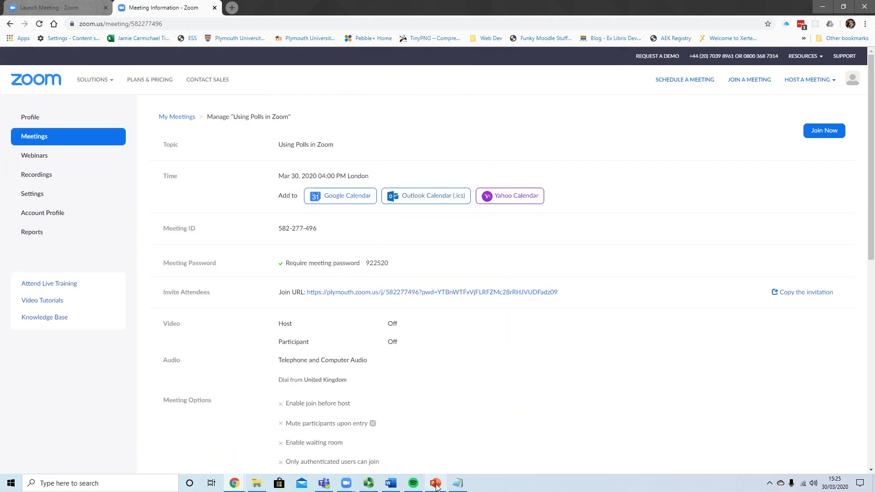
Step: Launch Polling 4: In call poll, end it, and close the Polls window
left_click(822, 6)
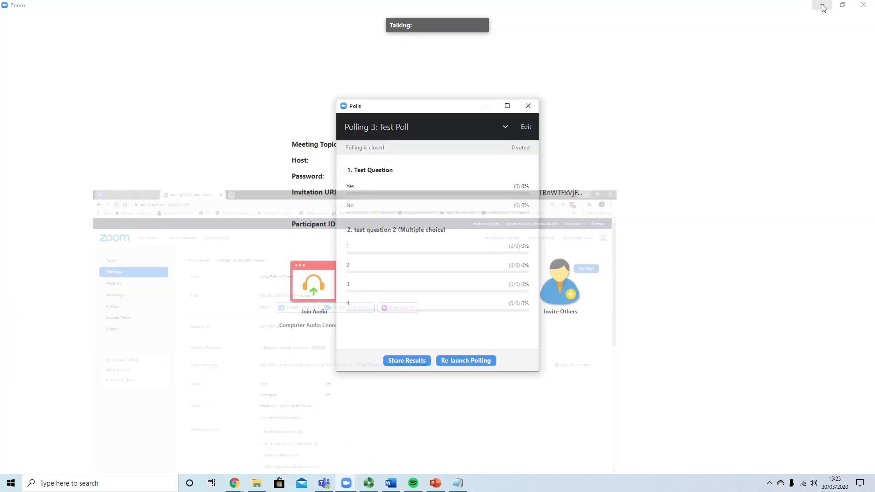
left_click(505, 126)
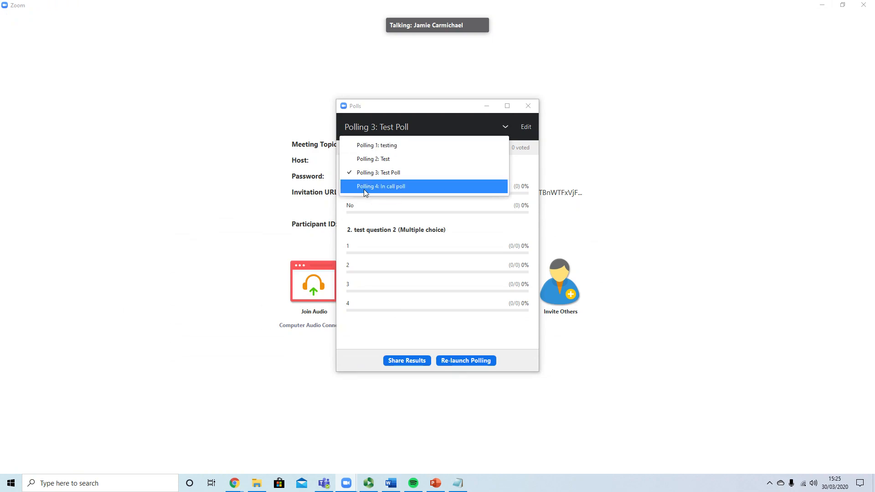
left_click(392, 187)
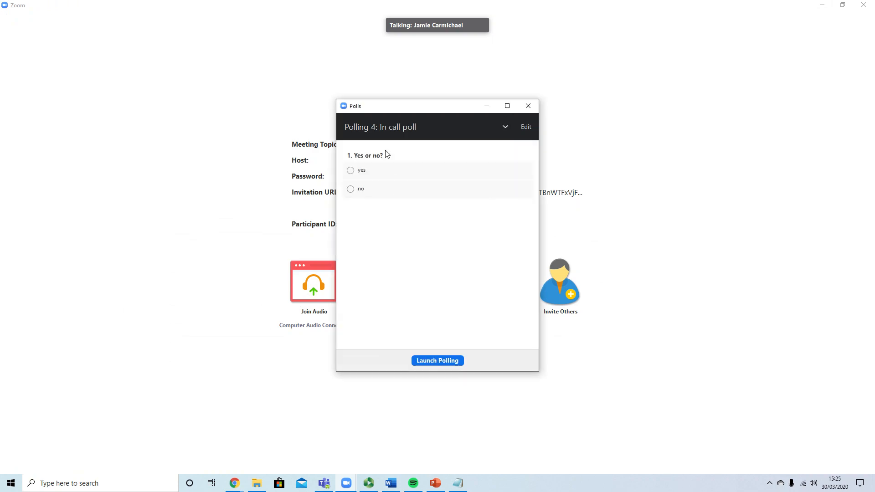
left_click(429, 360)
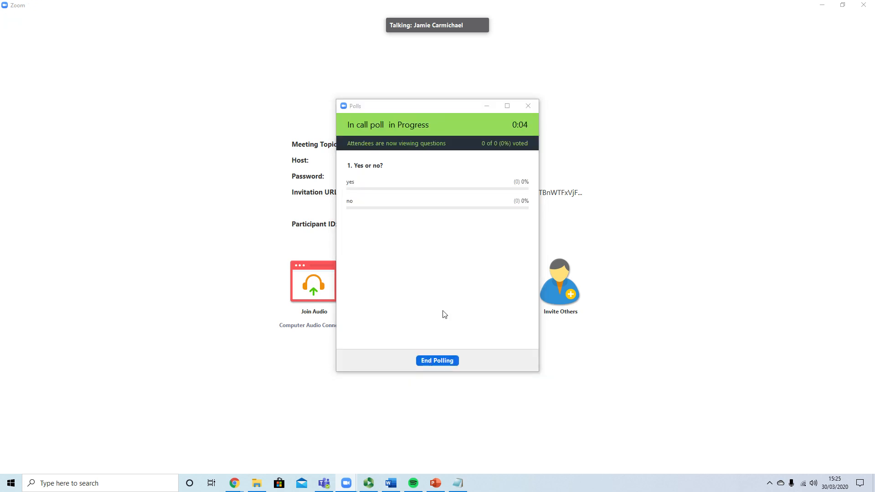
left_click(446, 364)
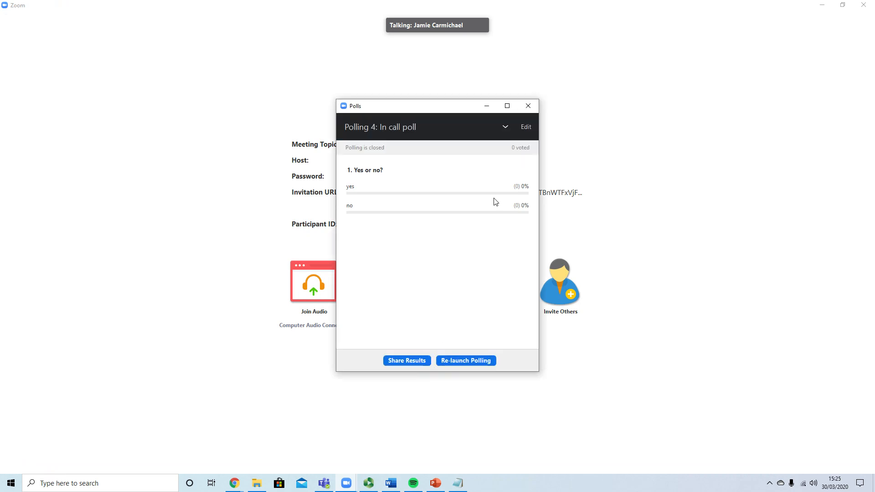
left_click(529, 106)
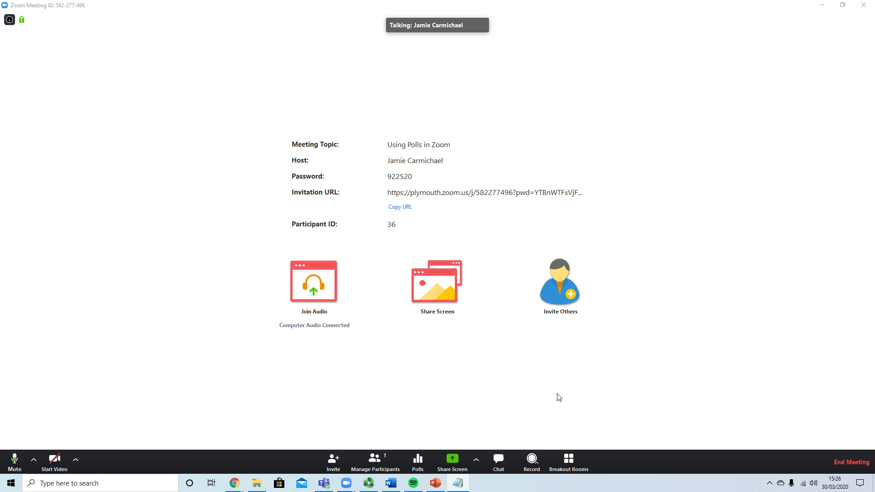
Step: In the group chat, send 'Session ID -' and then the session number to Everyone
left_click(500, 463)
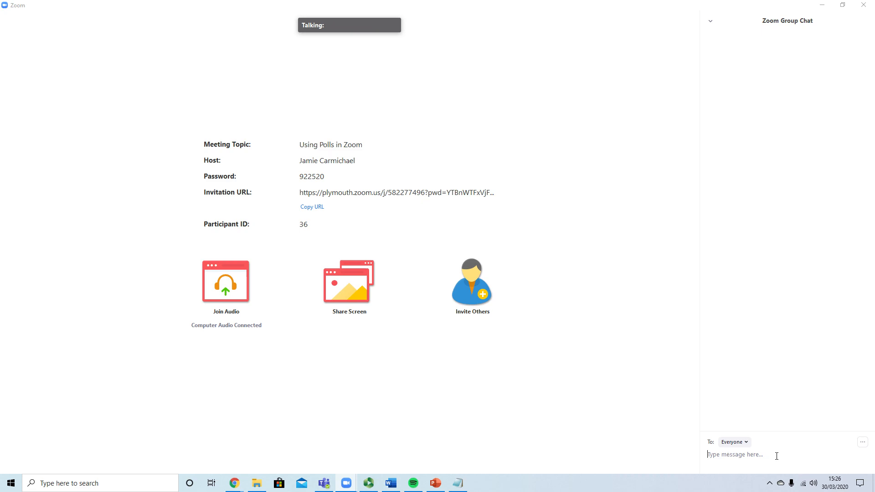
type("Session ID -")
key("Return")
type("332288")
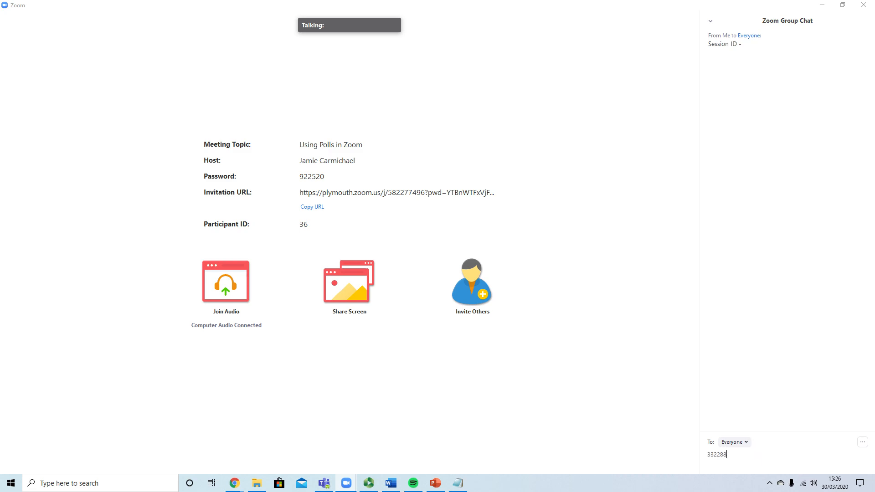
type("675")
key("Return")
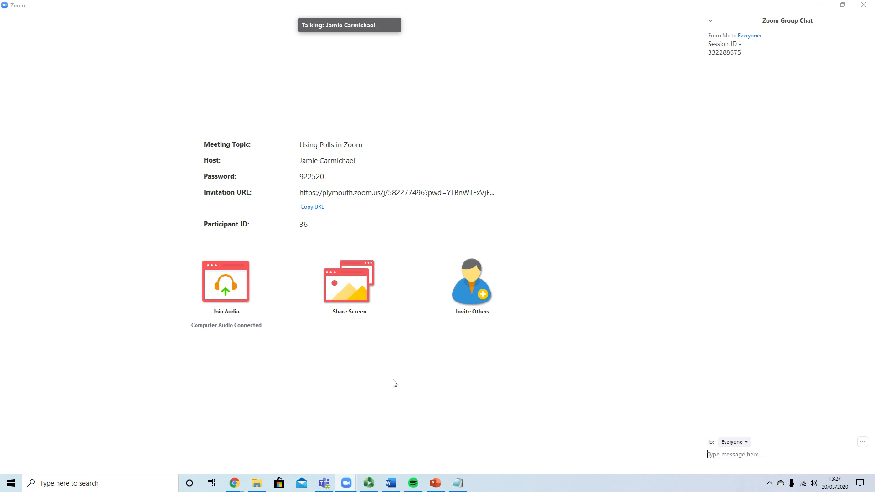